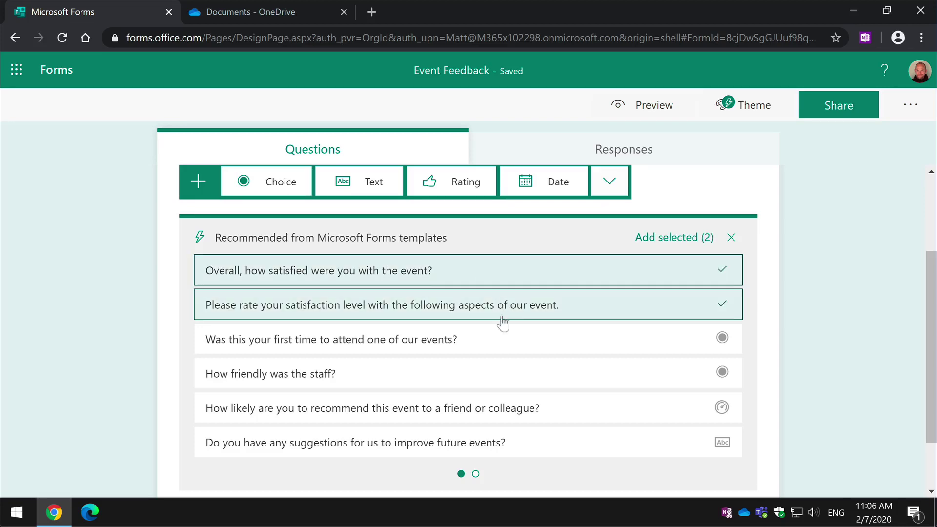
Also tick the first-time attendance and recommend-to-a-friend questions, then add all four selected questions.
click(501, 337)
click(482, 415)
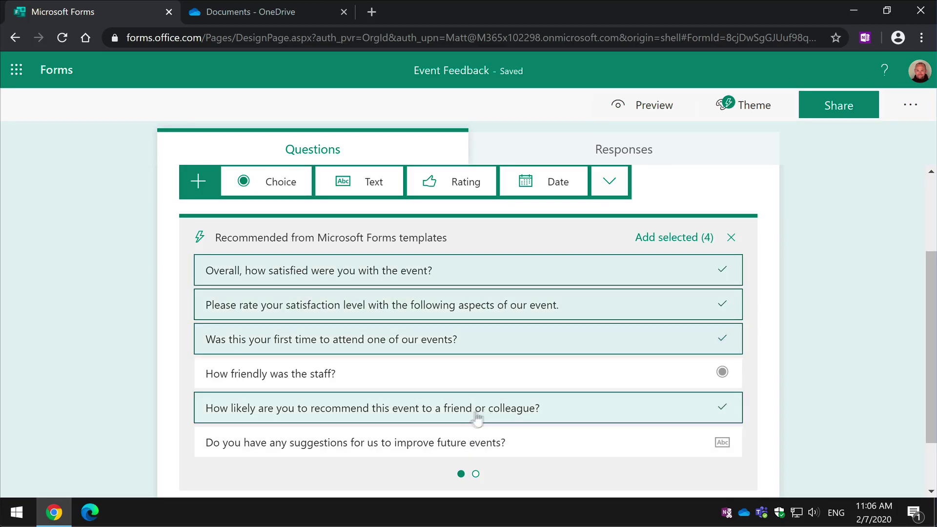
click(658, 239)
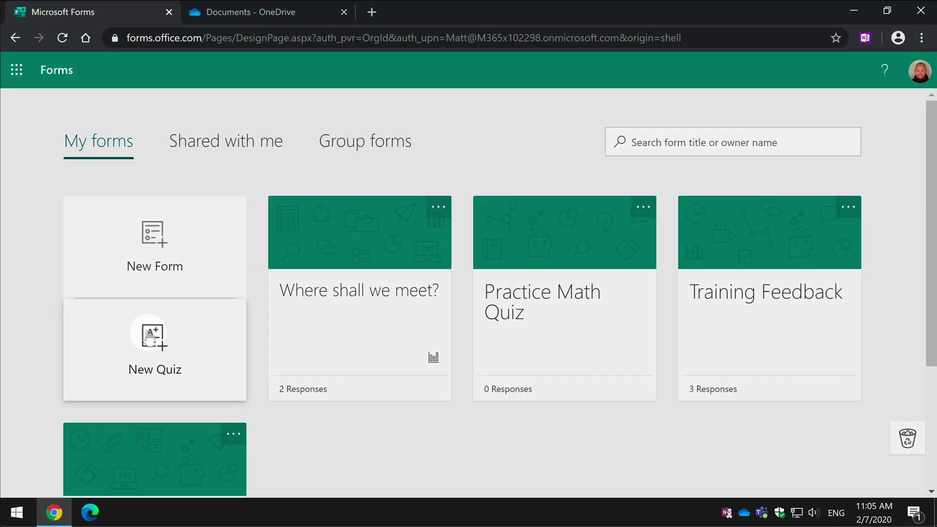
Create a new blank form and name it 'Event Feedback'.
click(136, 241)
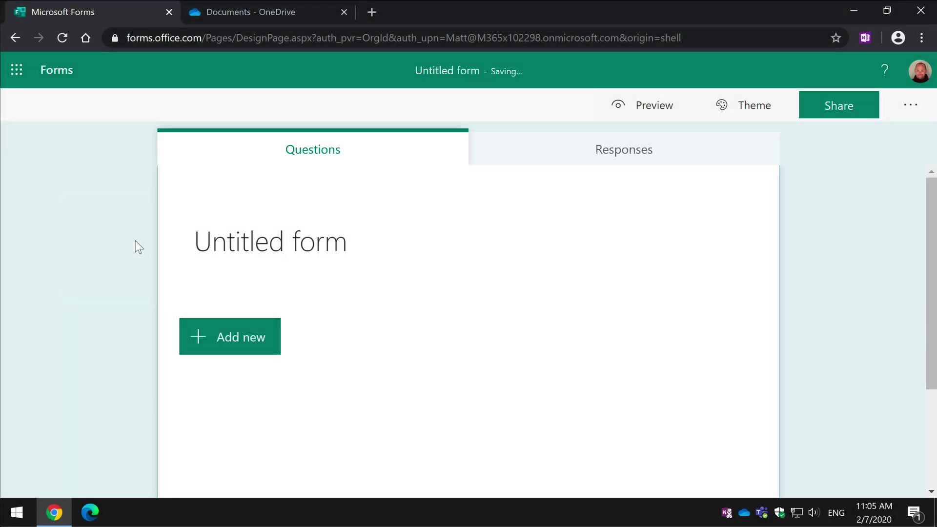
click(259, 233)
text(Event )
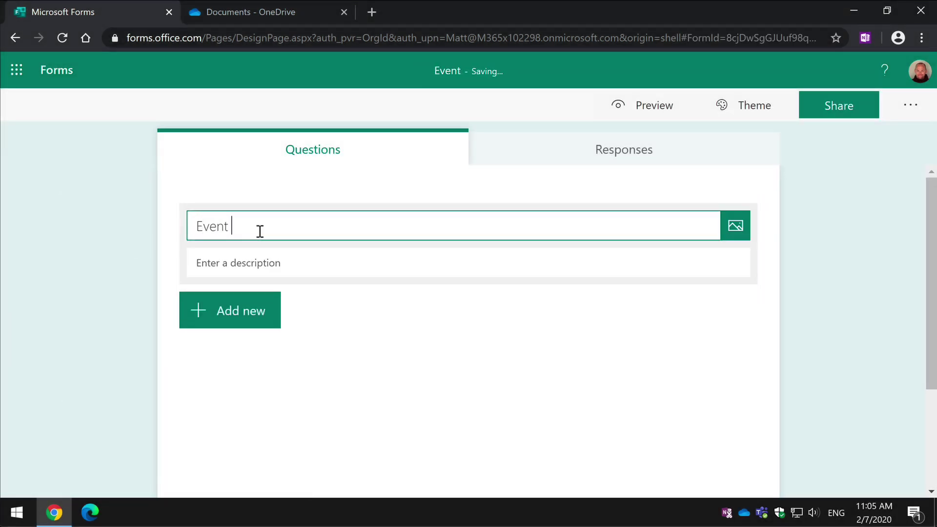
text(Feedback)
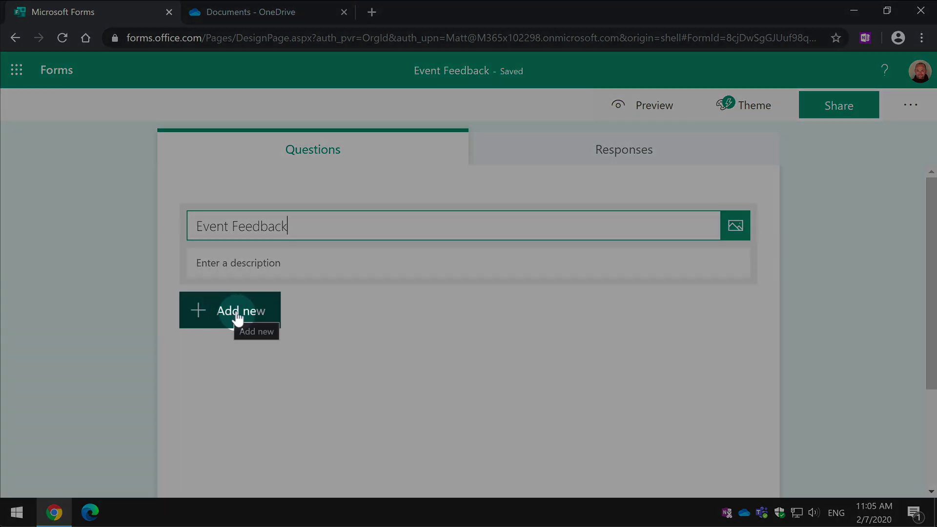
Show the Choice/Text/Rating/Date question types and the six recommended event questions below the title.
click(235, 314)
scroll(109, 326, down, 4)
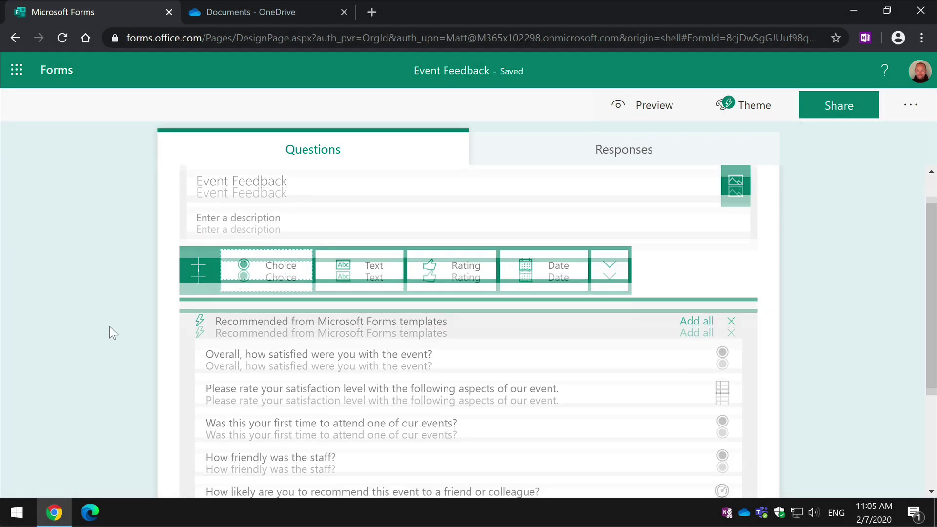
scroll(176, 300, up, 3)
scroll(173, 300, down, 3)
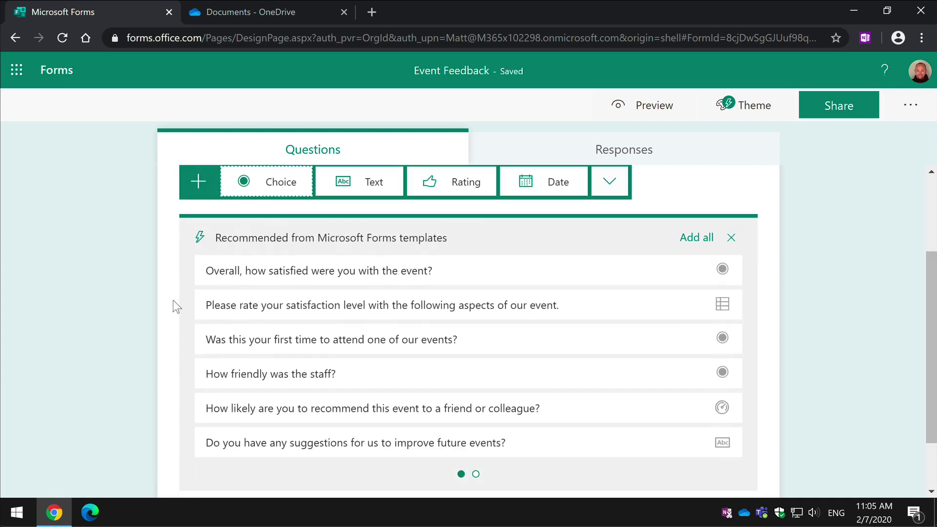
scroll(544, 213, up, 2)
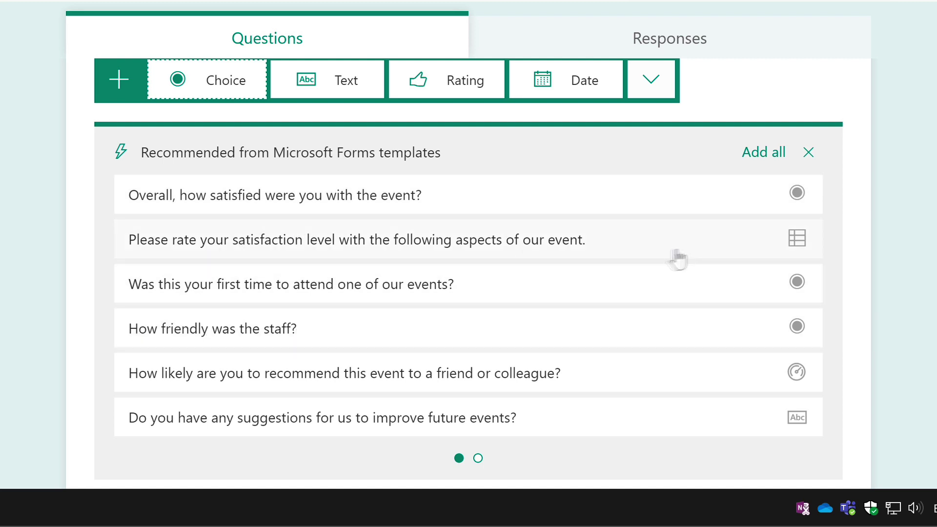
Add the overall satisfaction, aspect rating, first-time attendance and recommend-to-a-friend questions to the form.
click(482, 209)
click(482, 209)
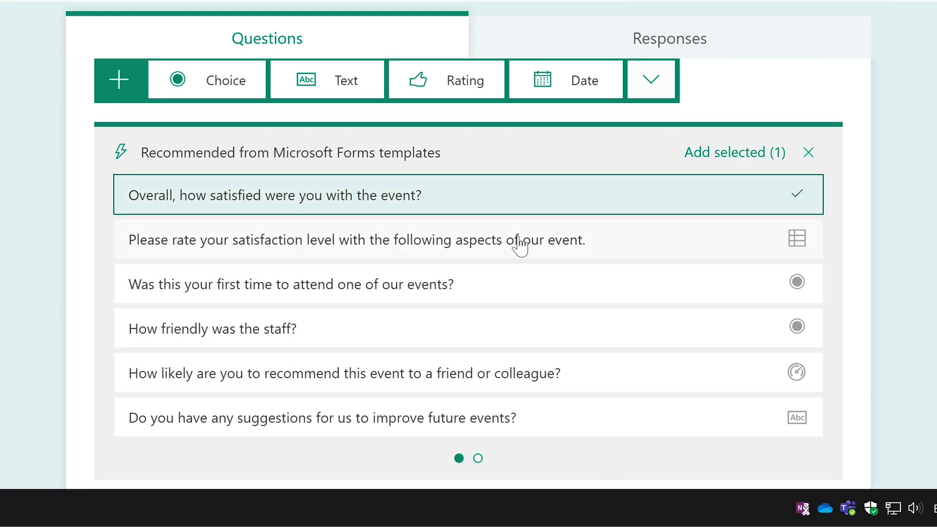
click(518, 246)
click(509, 277)
click(488, 383)
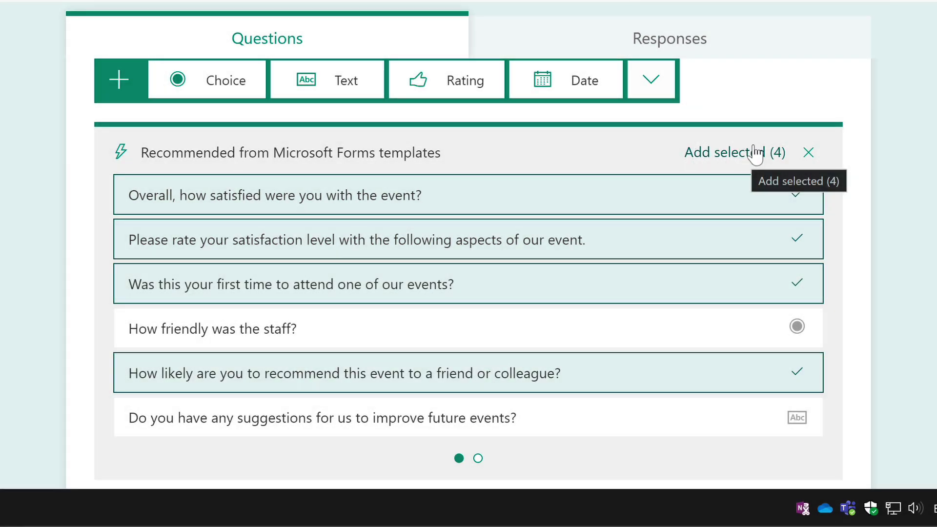
click(756, 156)
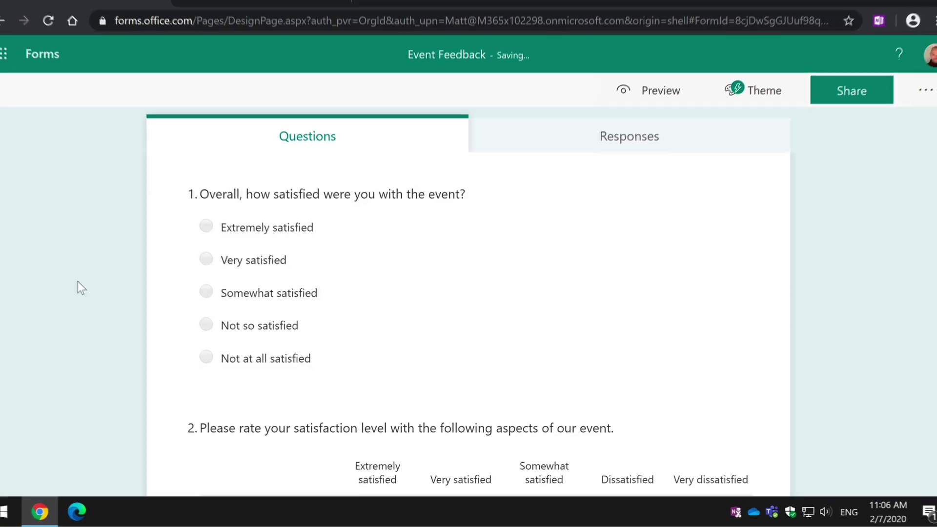
scroll(90, 289, down, 3)
scroll(91, 290, down, 8)
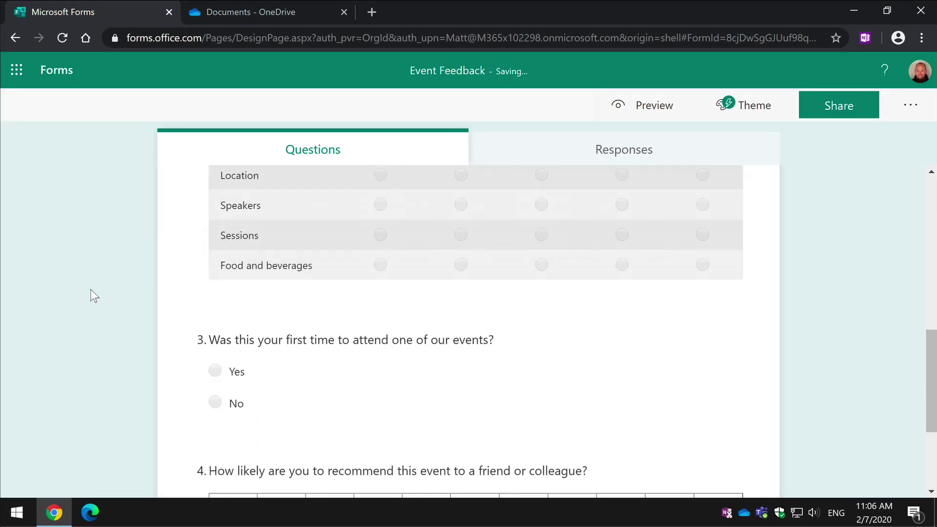
scroll(91, 291, up, 8)
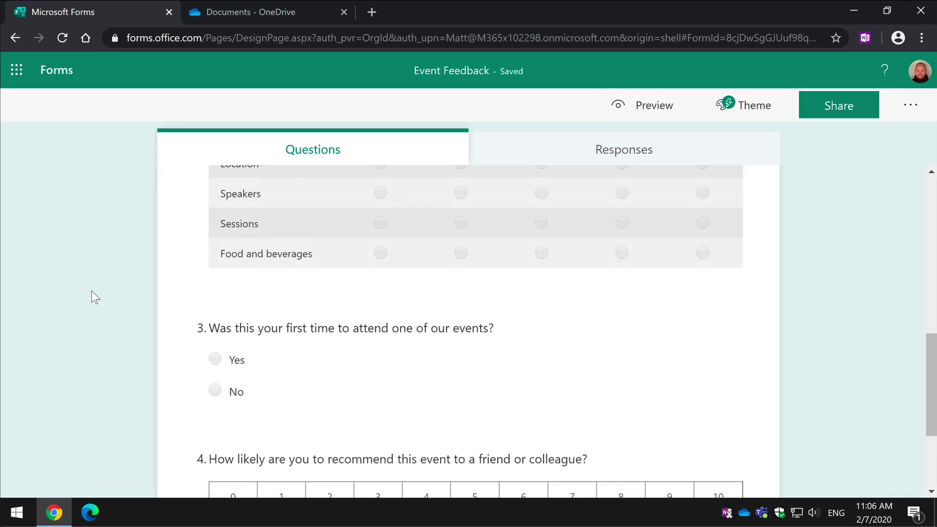
scroll(90, 289, up, 3)
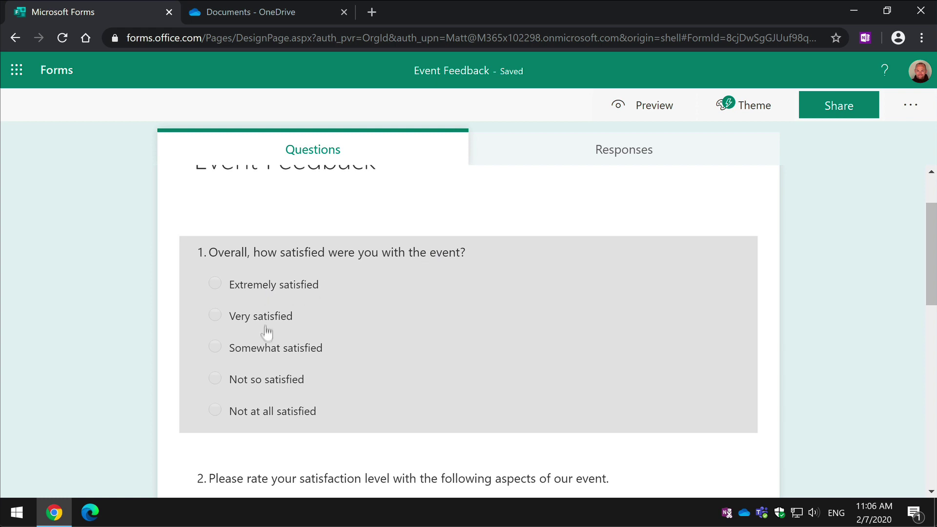
Add 'Neither satisfied nor dissatisfied' as a sixth answer to the overall satisfaction question.
click(386, 259)
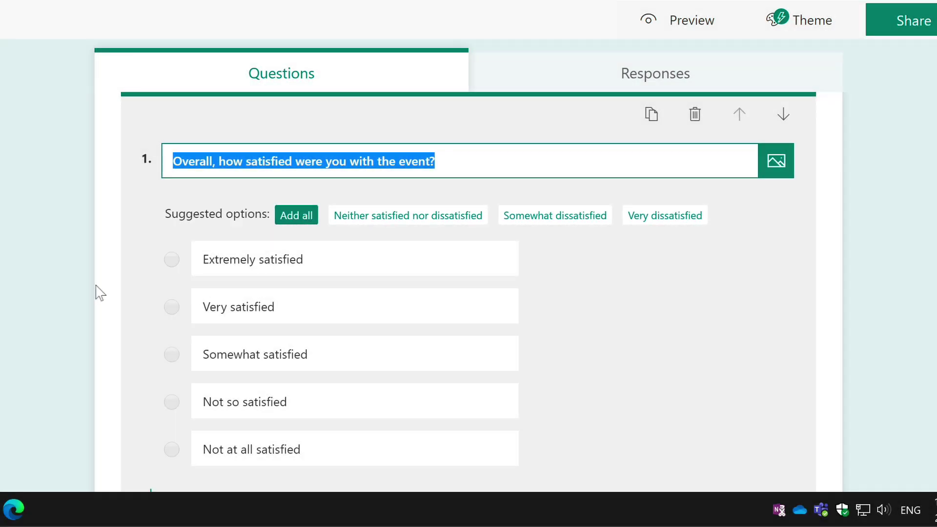
scroll(97, 291, down, 2)
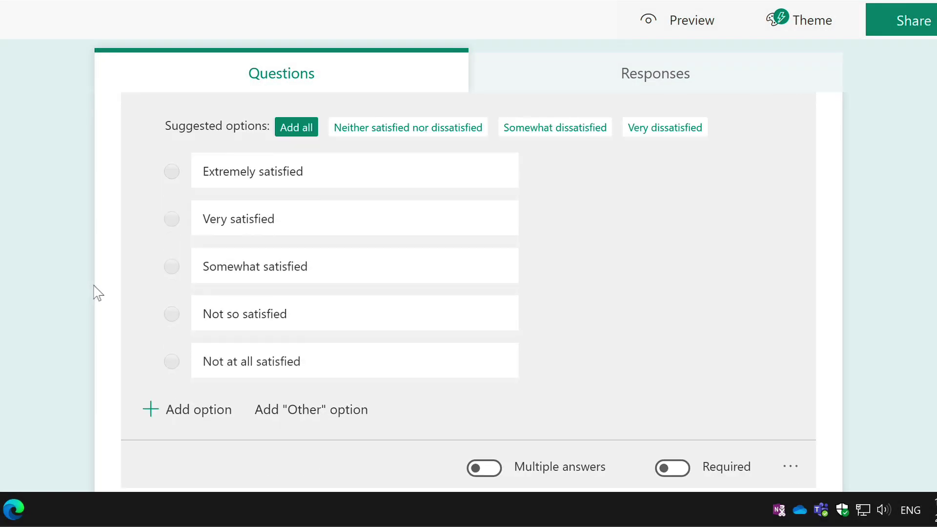
click(407, 128)
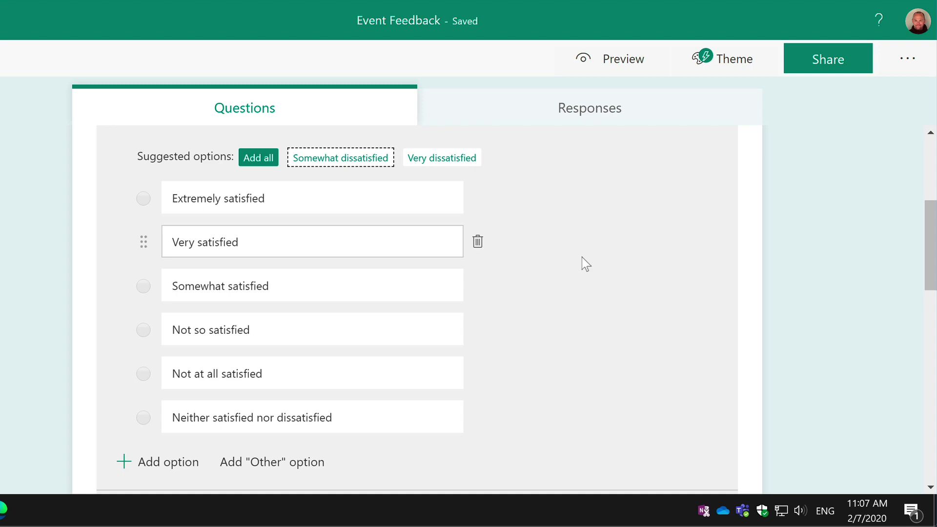
Insert a new section after question 4 titled 'Upload your images from the day'.
scroll(96, 240, down, 10)
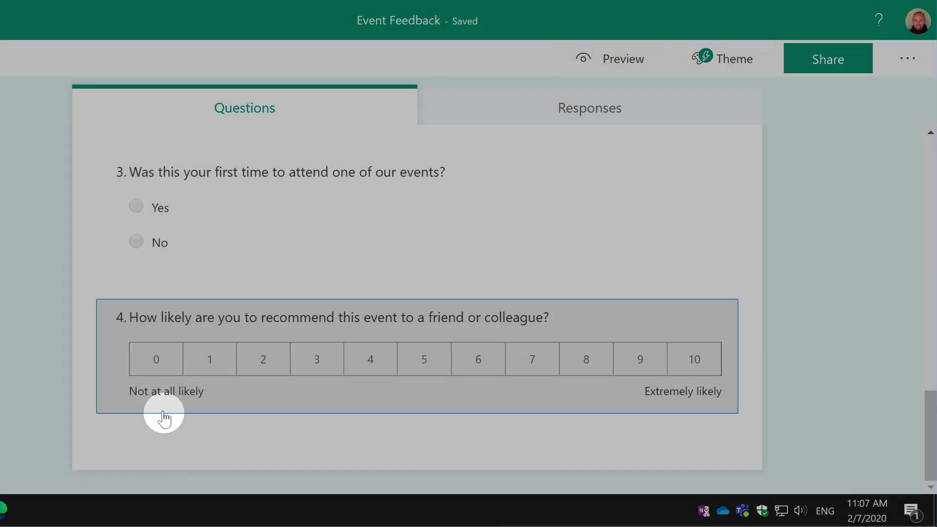
click(160, 412)
scroll(277, 395, down, 2)
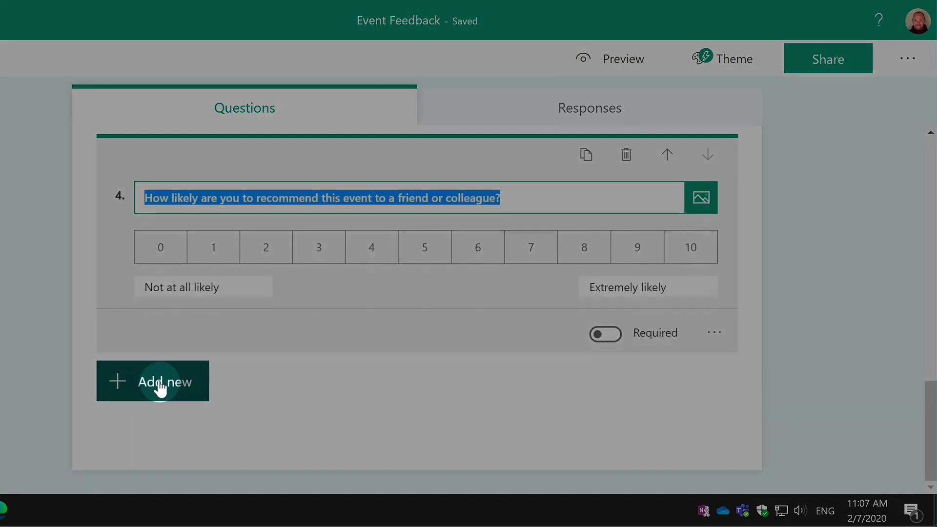
click(156, 384)
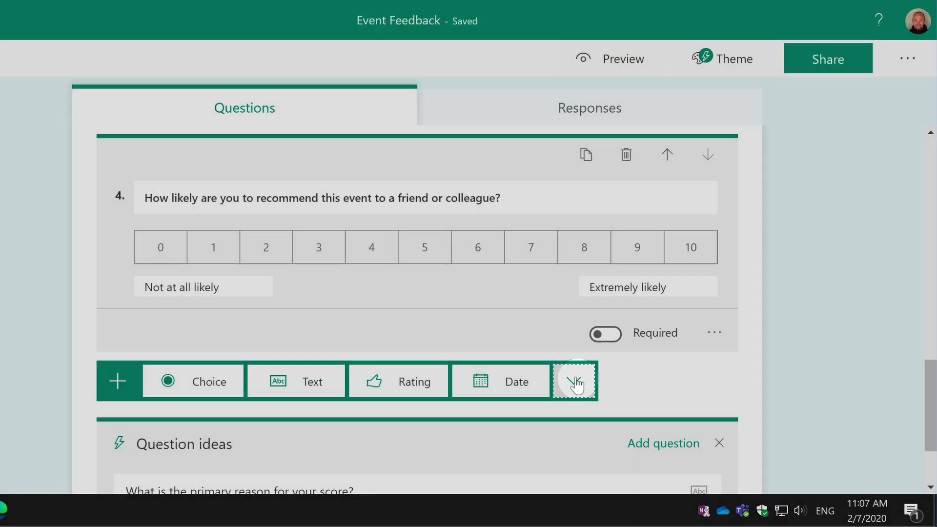
click(575, 383)
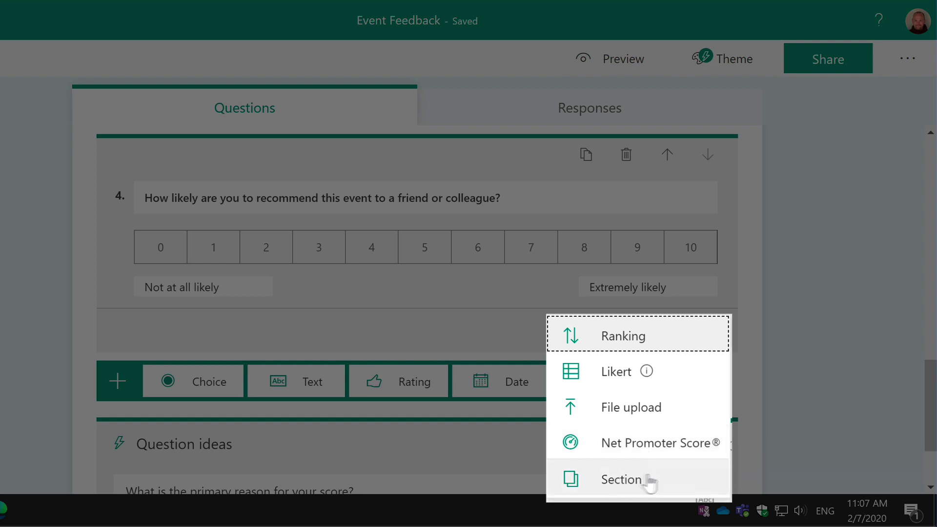
click(652, 481)
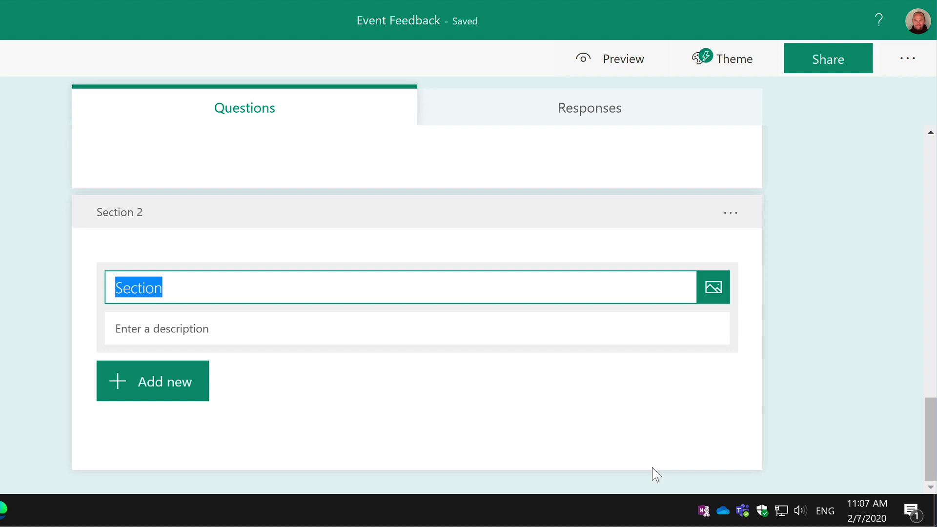
text(Upload your images from the day)
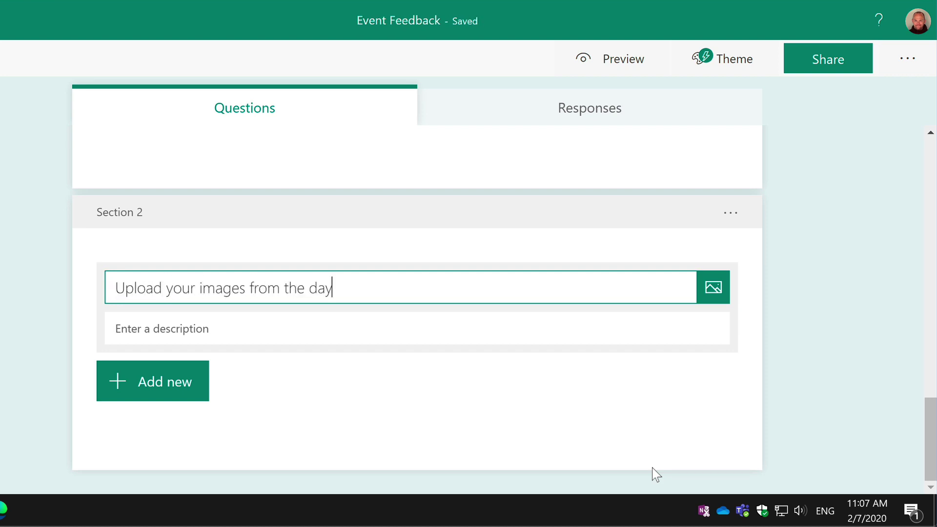
Preview the form through to its second page, then return to the editor.
click(629, 57)
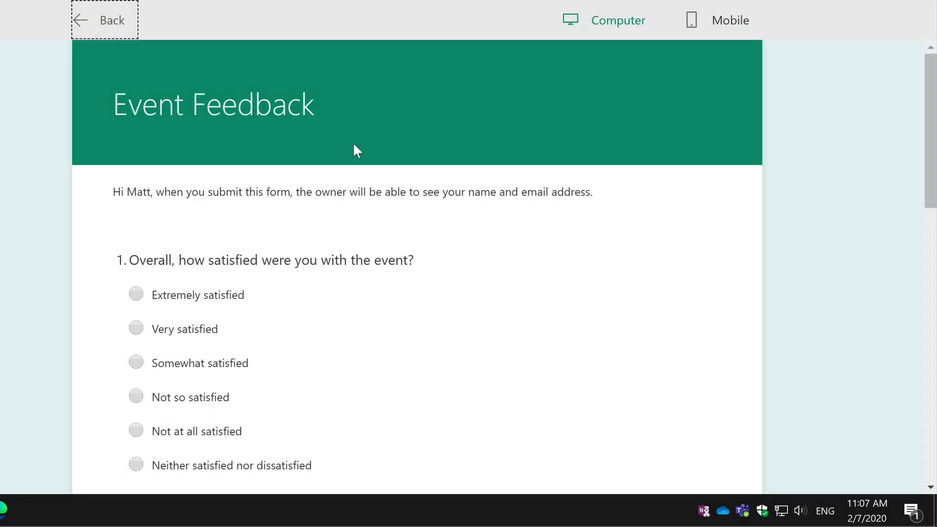
scroll(357, 151, down, 4)
scroll(359, 153, down, 10)
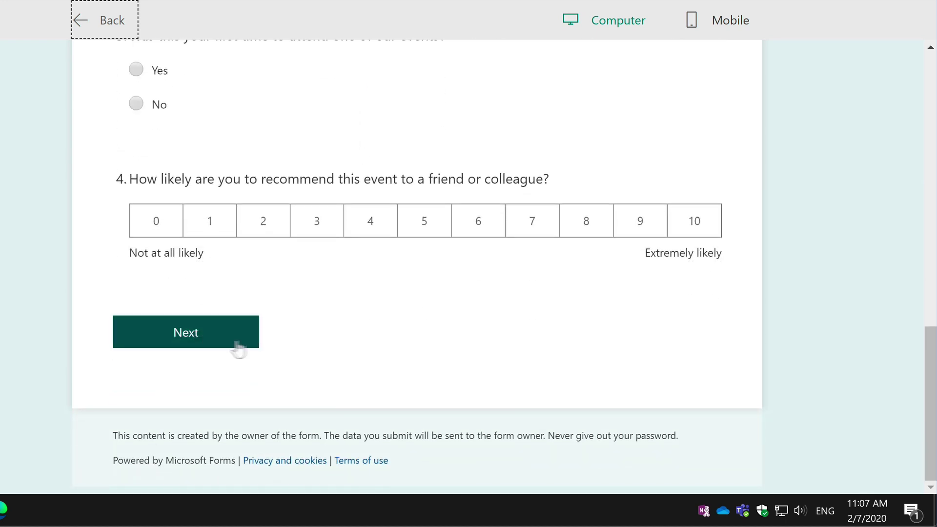
click(176, 337)
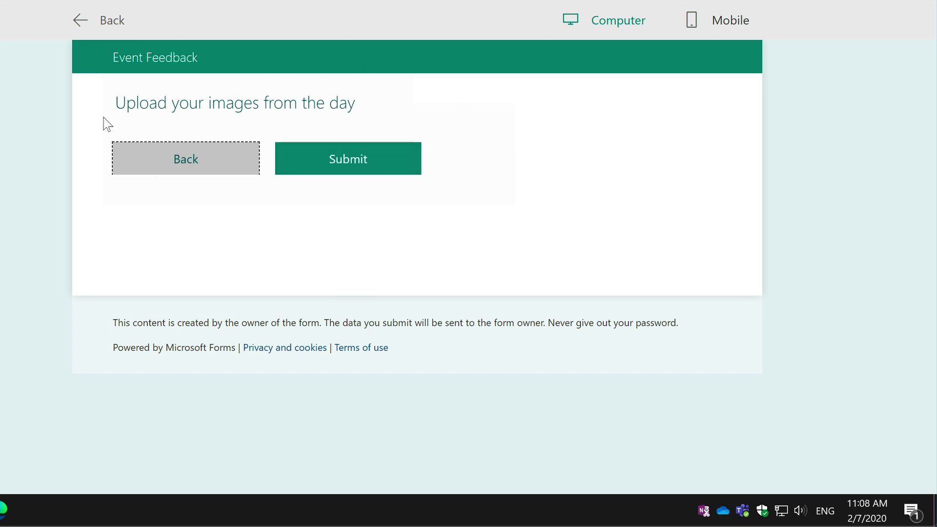
click(82, 15)
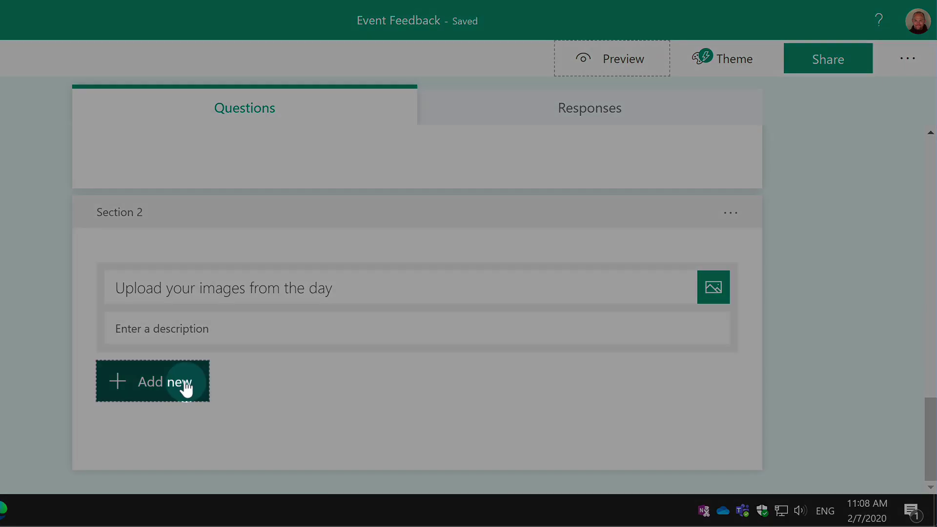
Add a File upload question to section 2 from the additional question types.
click(184, 386)
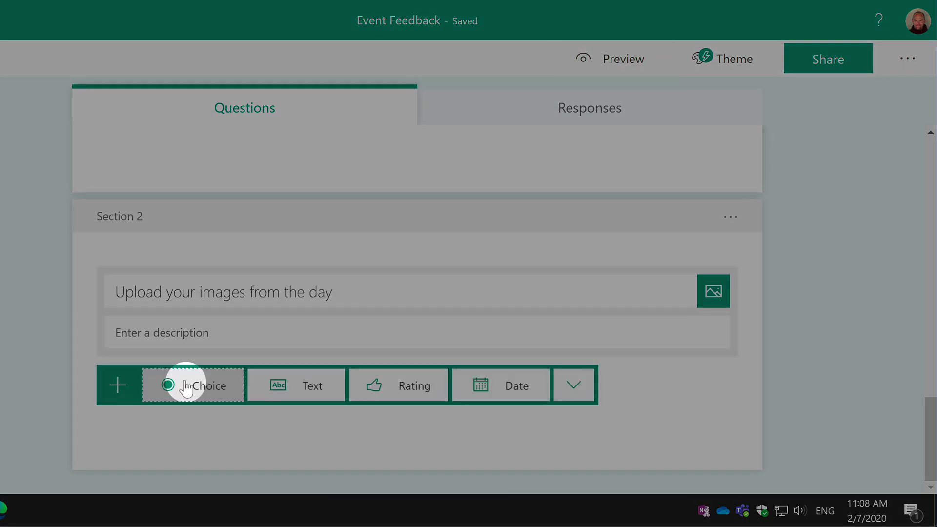
click(575, 385)
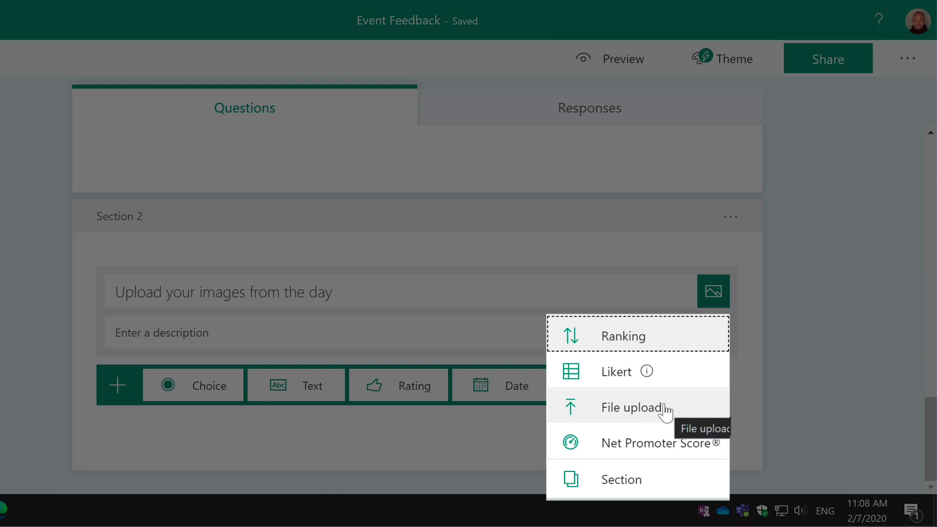
click(666, 410)
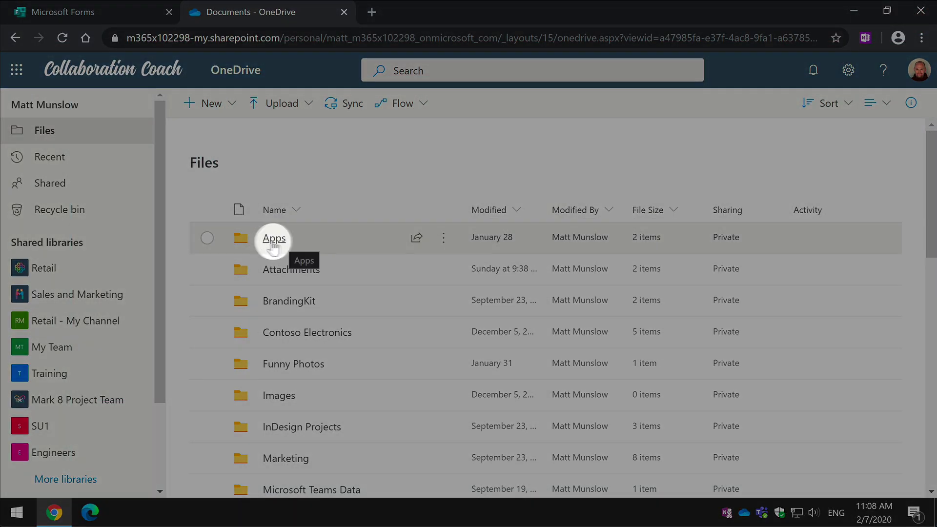
In OneDrive, browse into Apps > Microsoft Forms to find the upload folder.
click(276, 239)
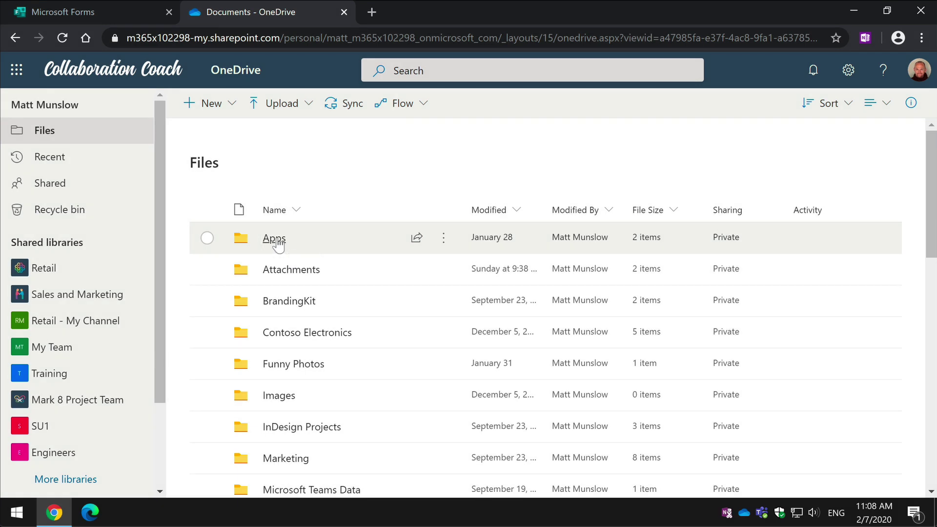
click(301, 247)
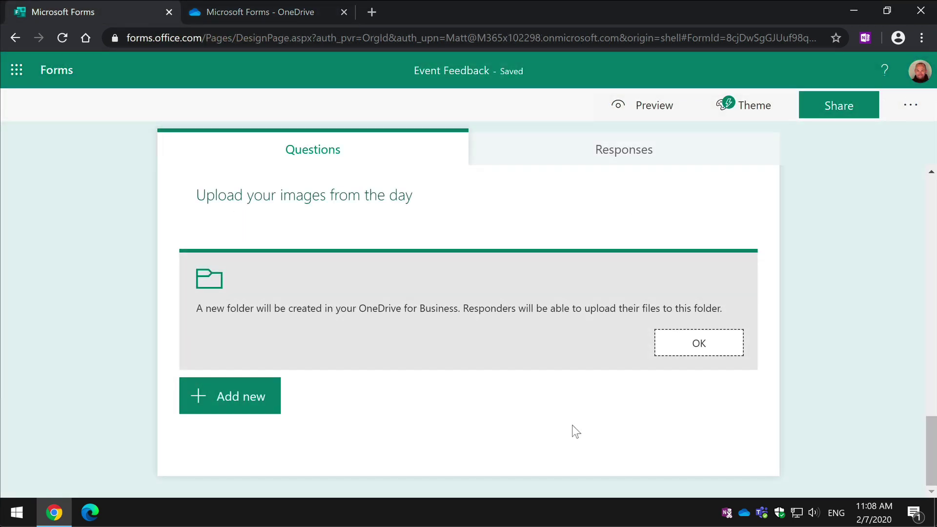
Title the upload question 'Upload your images here' and limit it to 5 files of 100MB each.
click(706, 352)
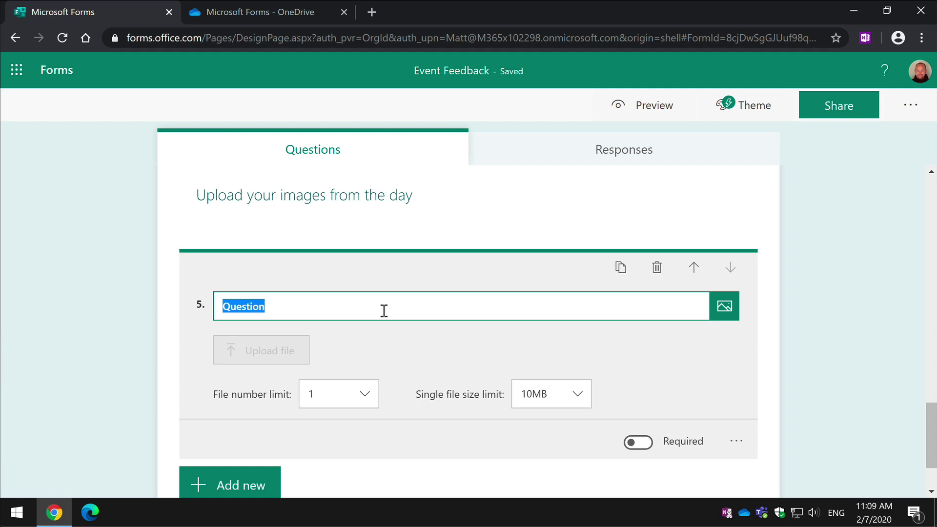
text(Uplo)
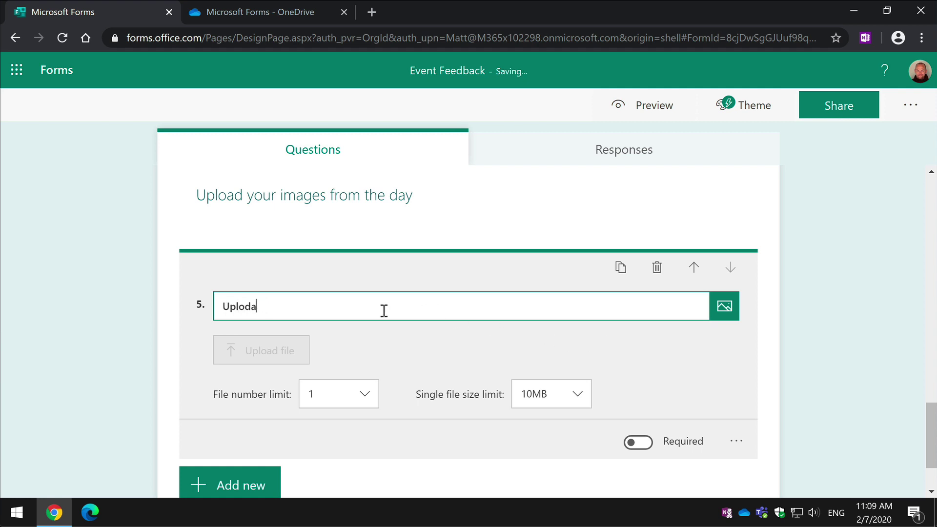
text(ad your images here)
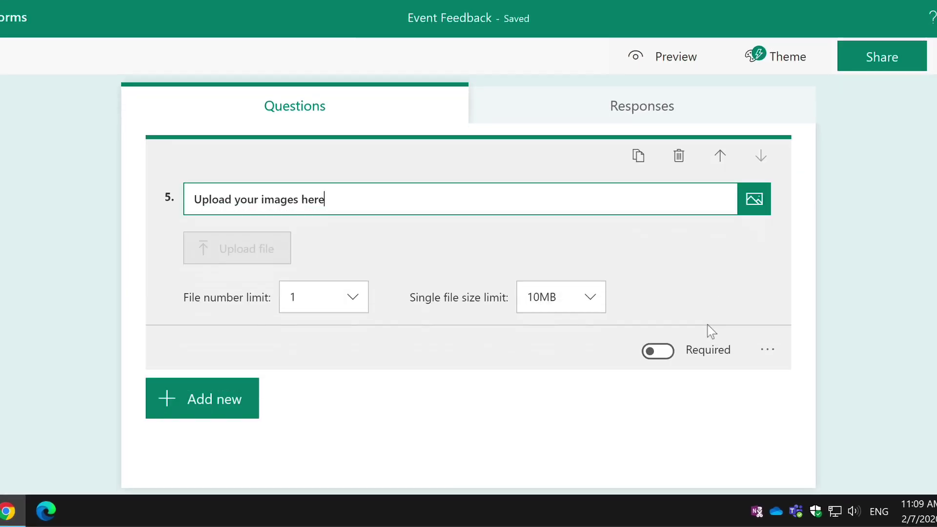
click(351, 299)
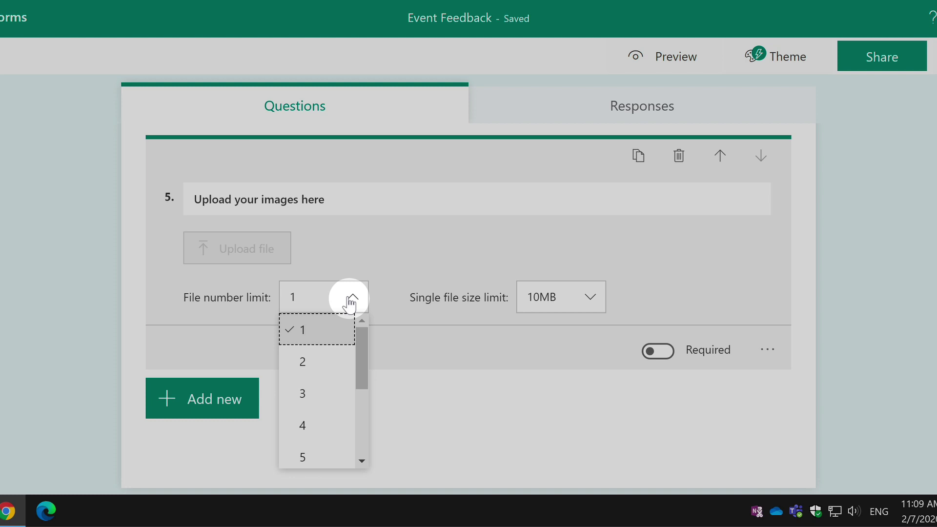
scroll(342, 390, down, 1)
click(329, 437)
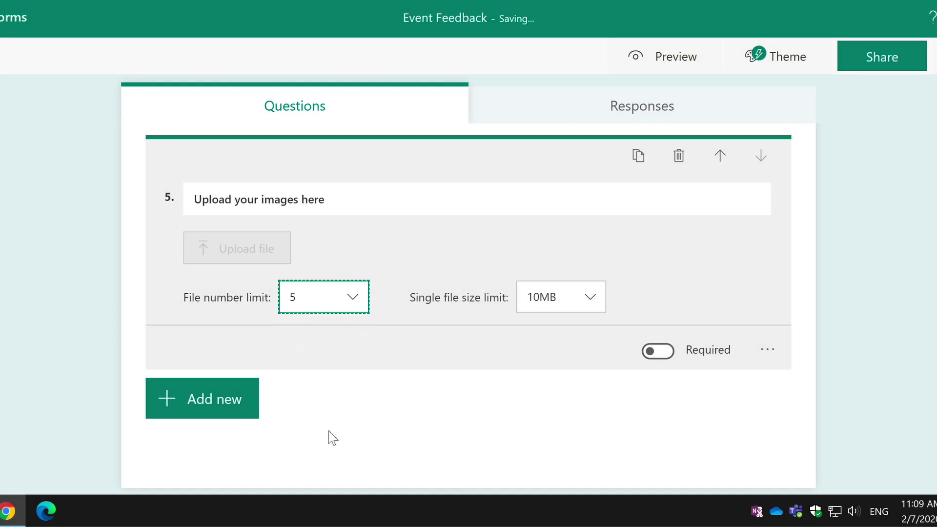
click(583, 305)
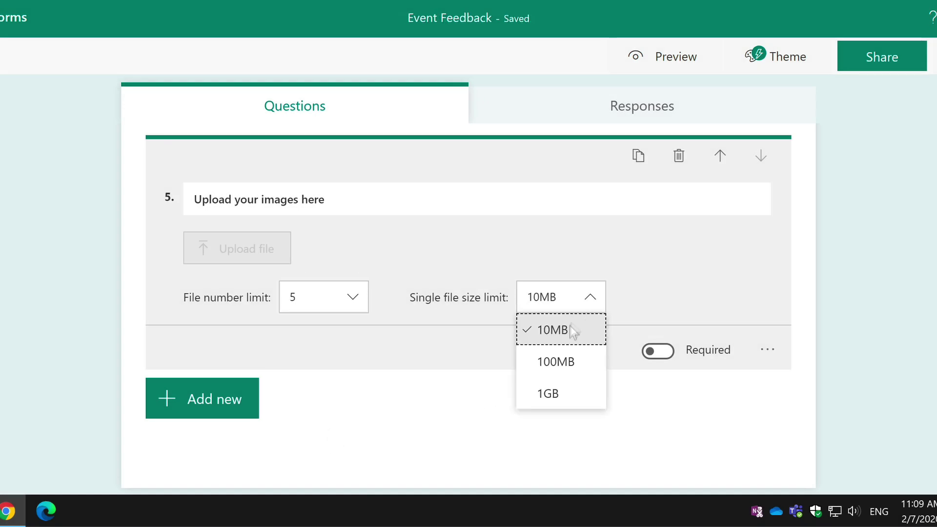
click(568, 354)
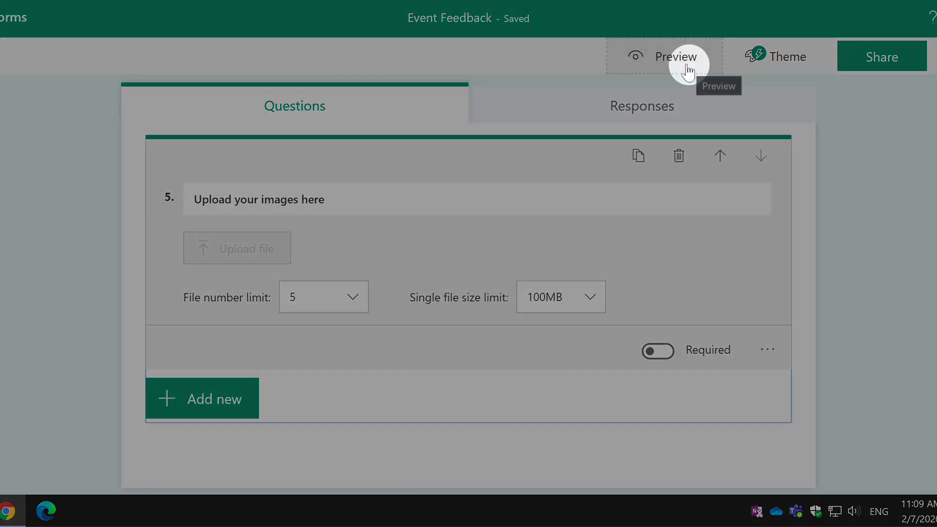
Preview the form as a respondent and move on to the upload page.
click(683, 67)
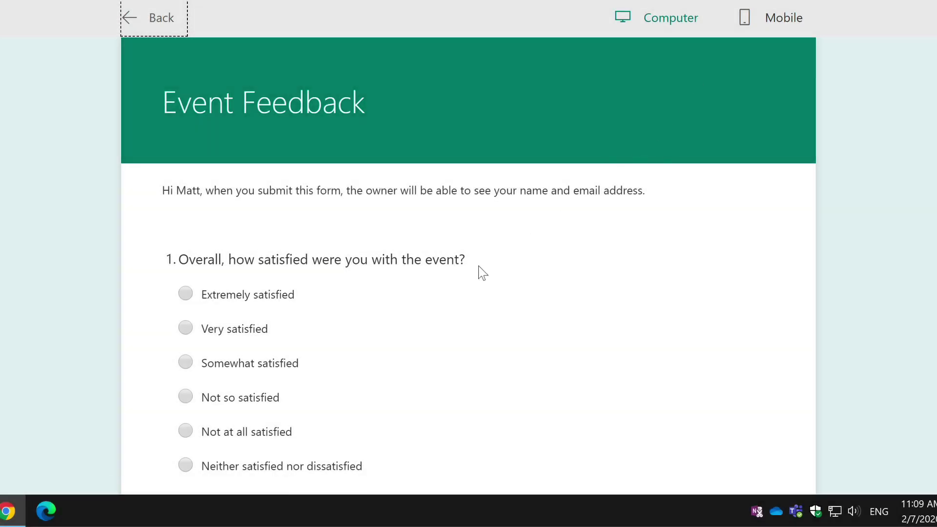
scroll(394, 241, down, 10)
click(246, 331)
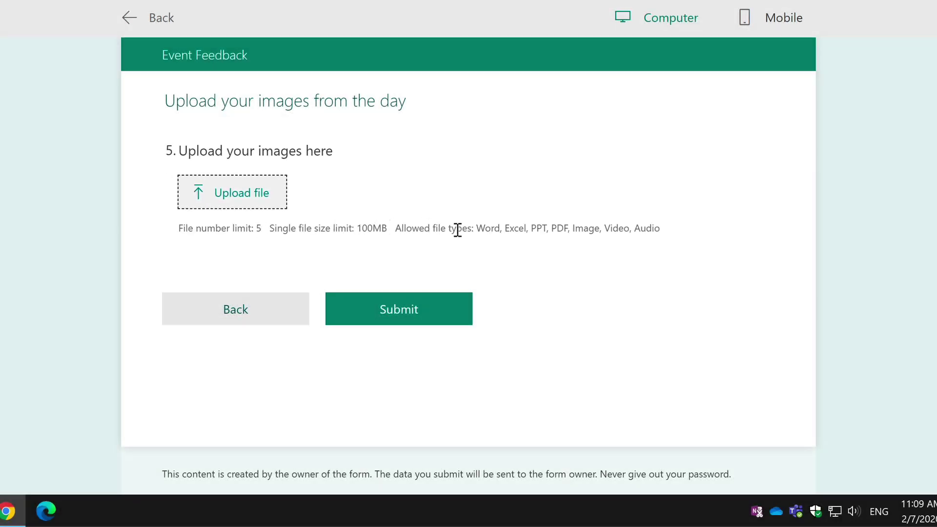
Attach the screenshot 'Screenshot 2019-12-18 at 11.20.09' to the upload question and submit the test response.
click(231, 194)
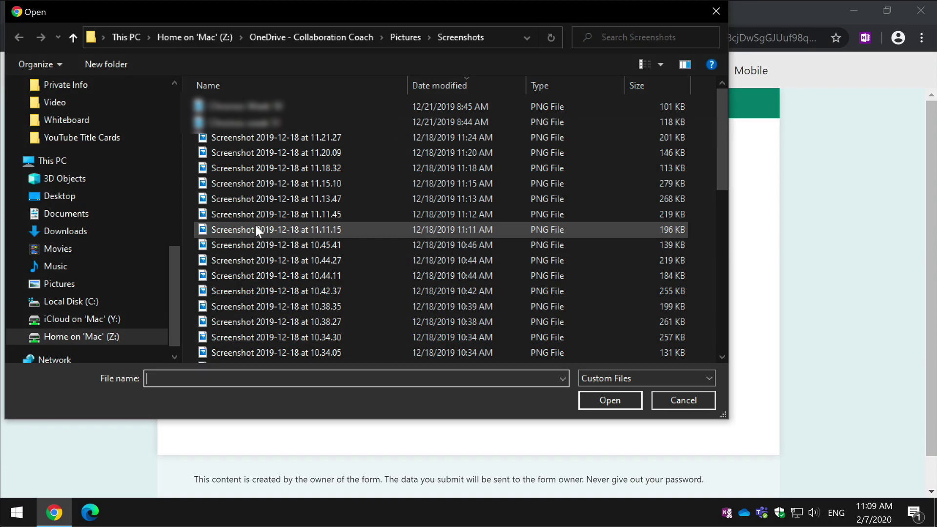
click(251, 151)
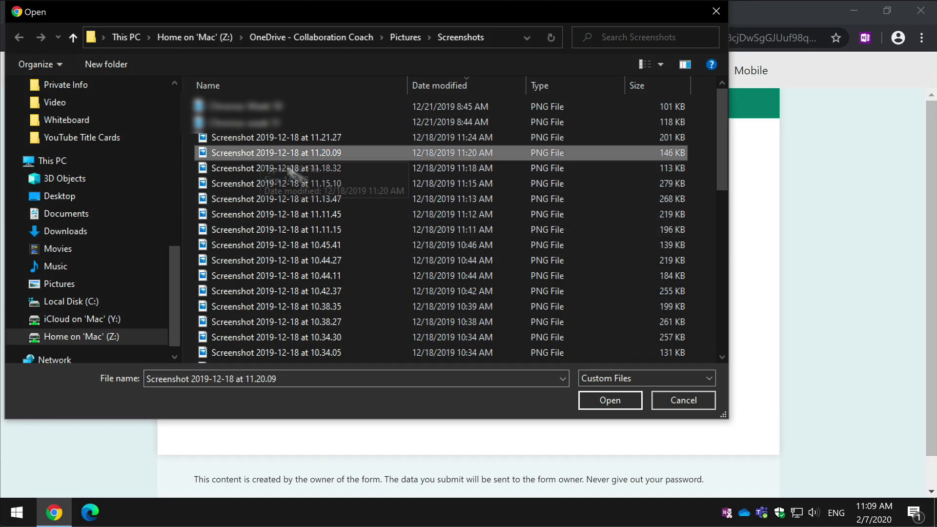
click(610, 400)
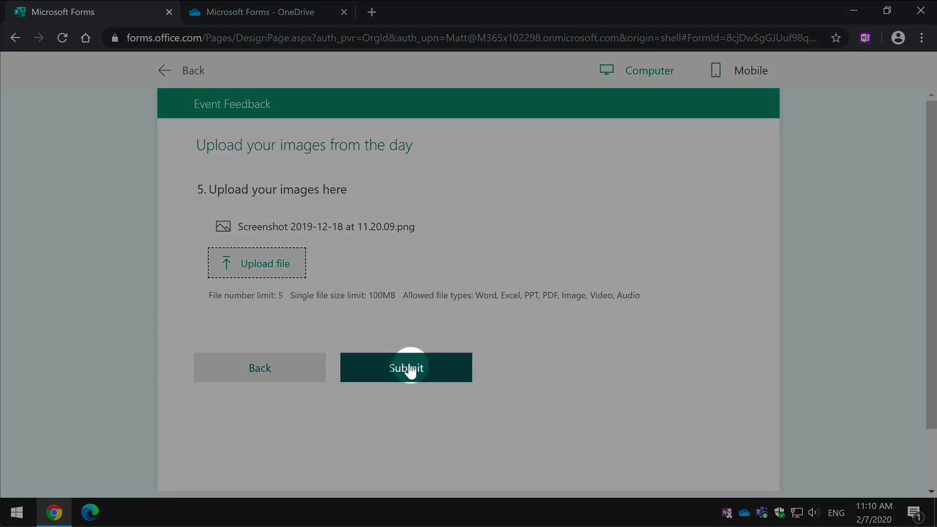
click(409, 366)
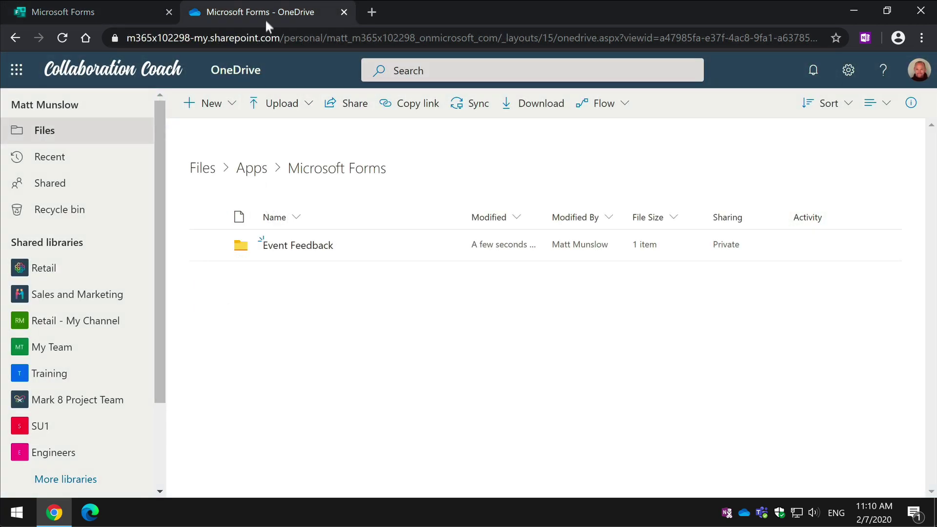
Open OneDrive's Event Feedback folder and its Question subfolder holding the uploaded screenshot.
click(308, 248)
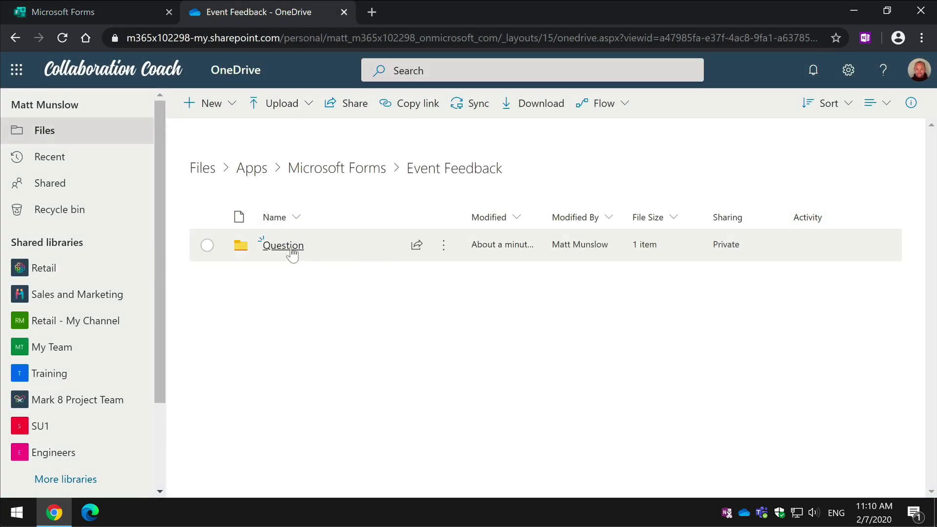
click(293, 248)
mouse_move(337, 247)
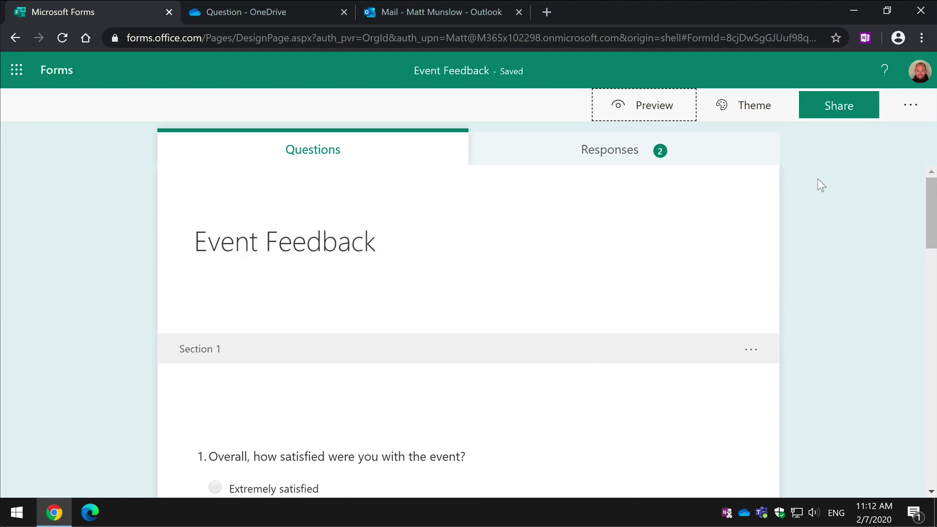
Open the form's Settings from the more-options menu to enable email receipts and response notifications.
click(909, 104)
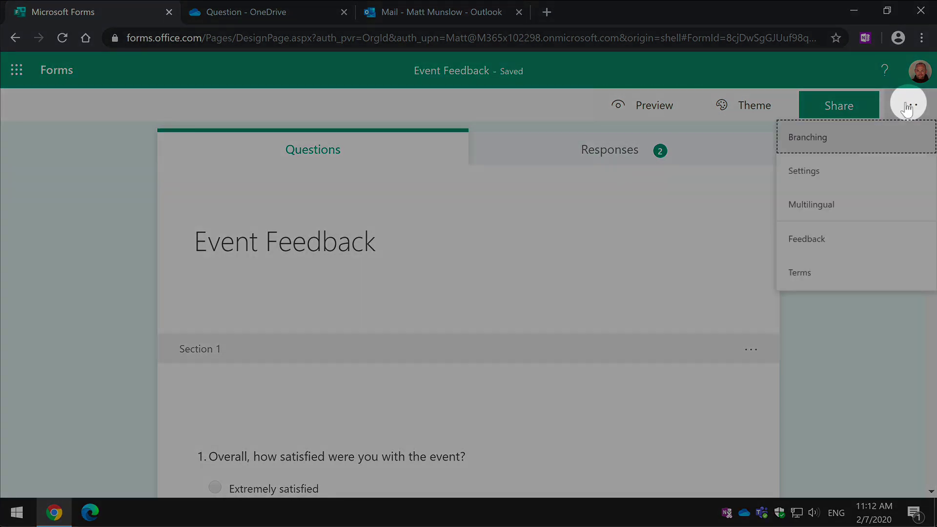
click(833, 165)
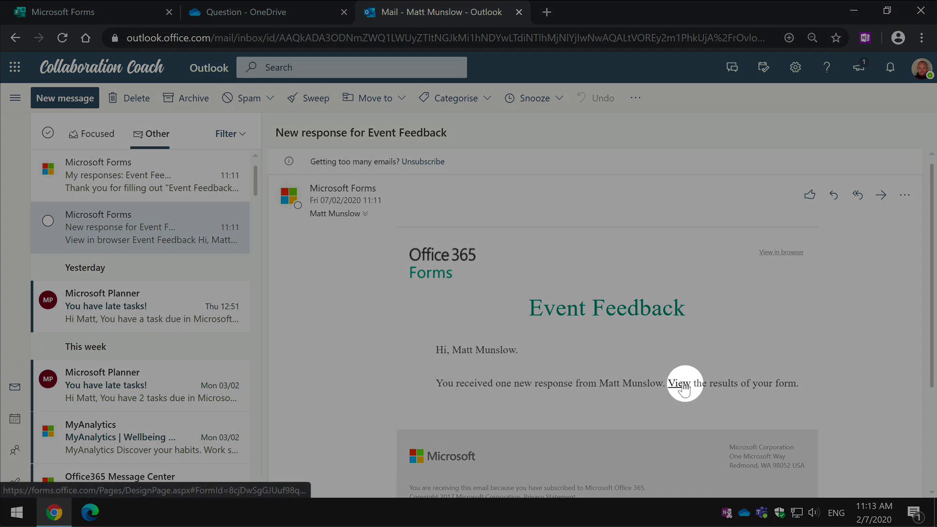
View the form results from the new-response email, then open the My responses: Event Feedback receipt.
click(678, 383)
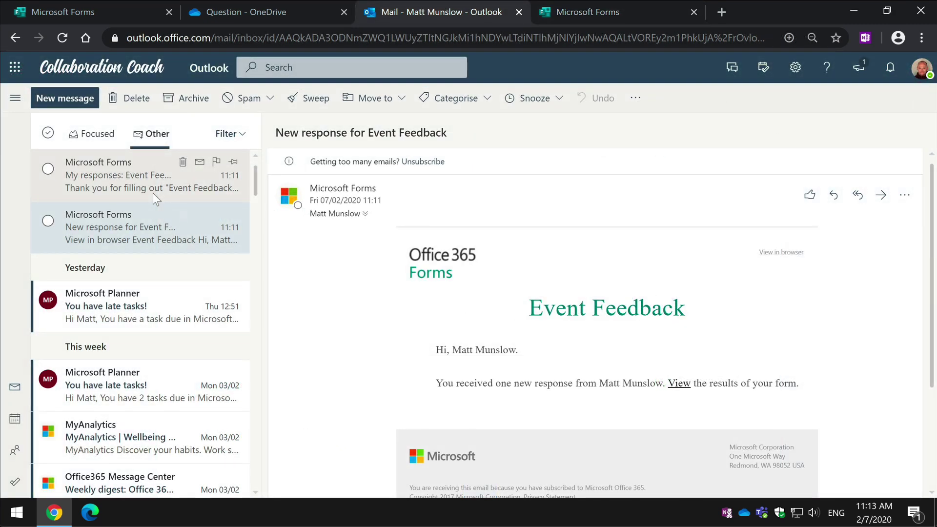
click(130, 176)
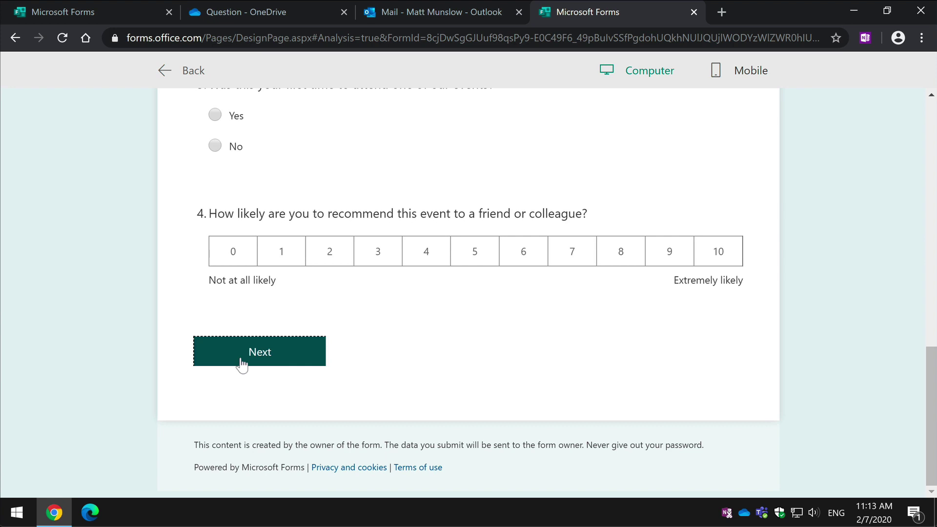
Go to the form's upload page and tick Send me an email receipt of my responses.
click(242, 359)
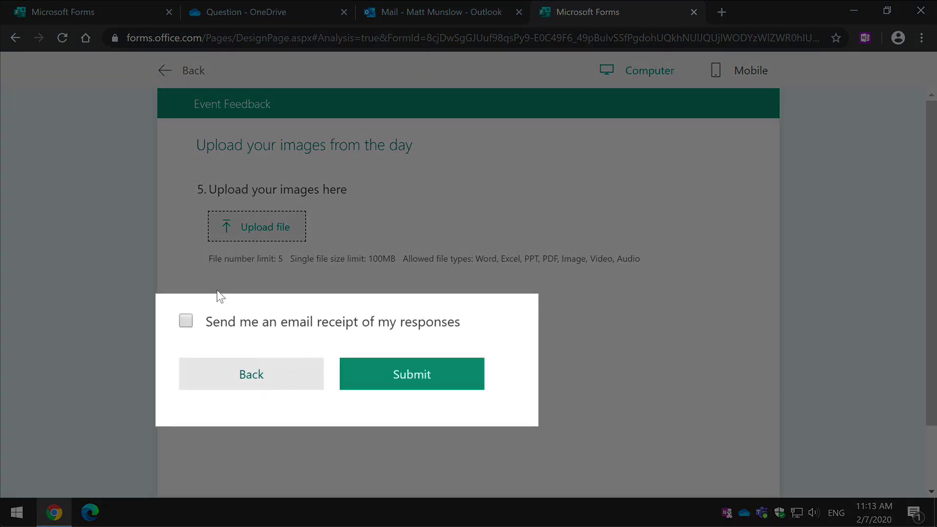
click(189, 321)
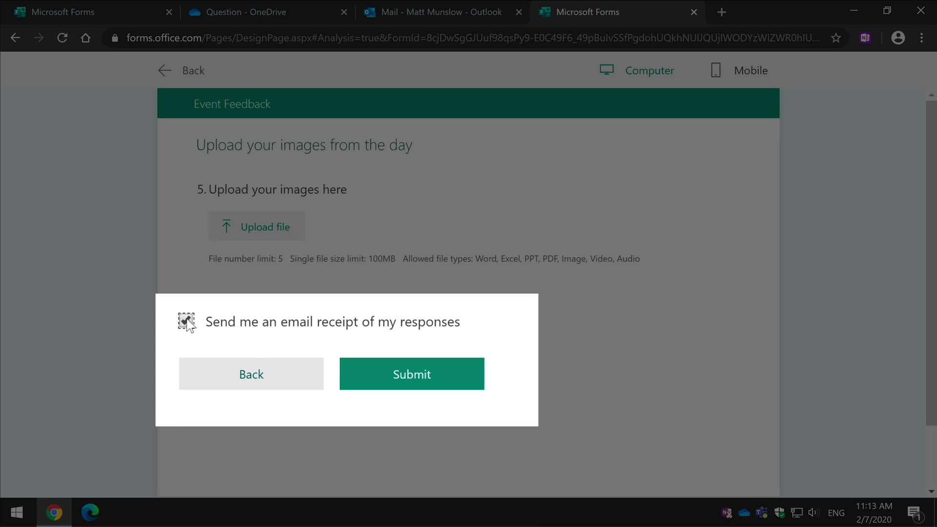